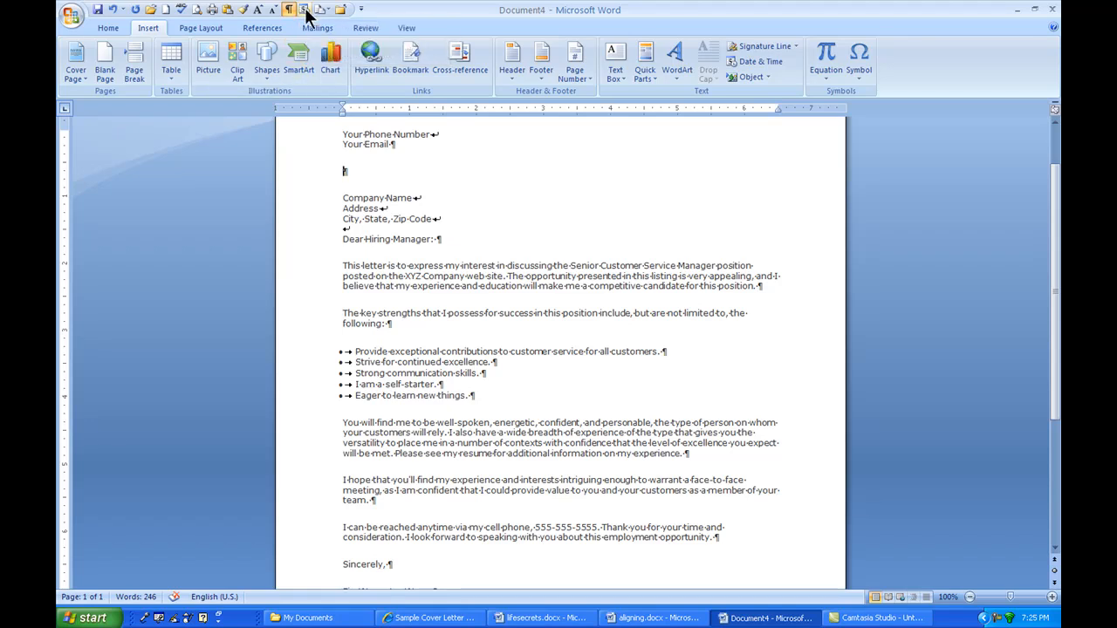
Set the default date format to September 15, 2009 in the Date and Time dialog, then close it without inserting.
{"action": "left_click", "coordinate": [305, 11]}
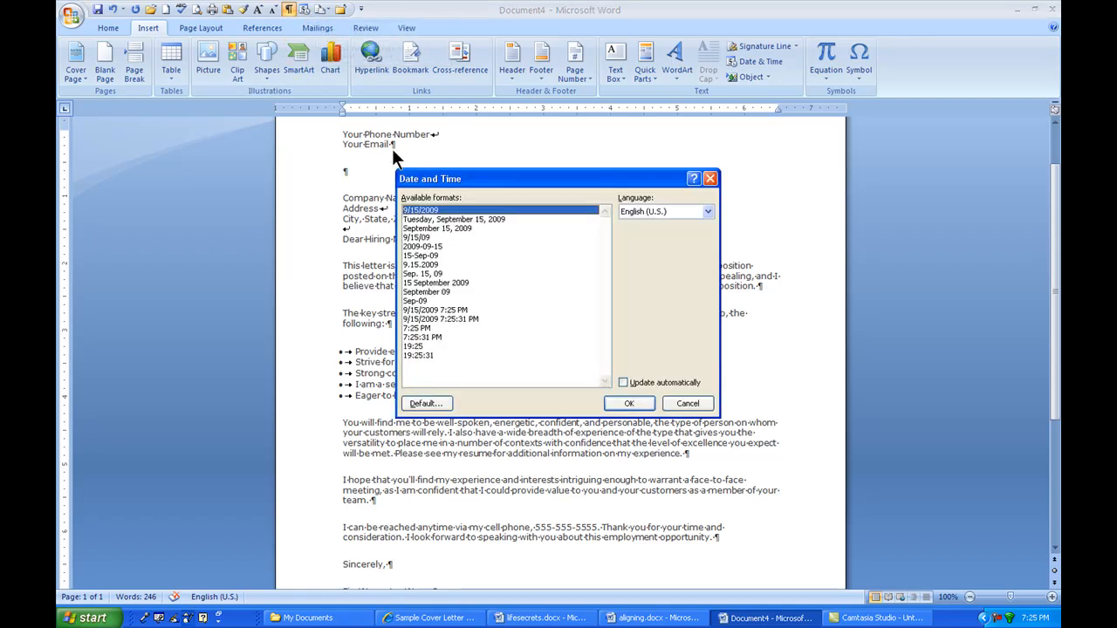
{"action": "left_click", "coordinate": [434, 222]}
{"action": "left_click", "coordinate": [433, 227]}
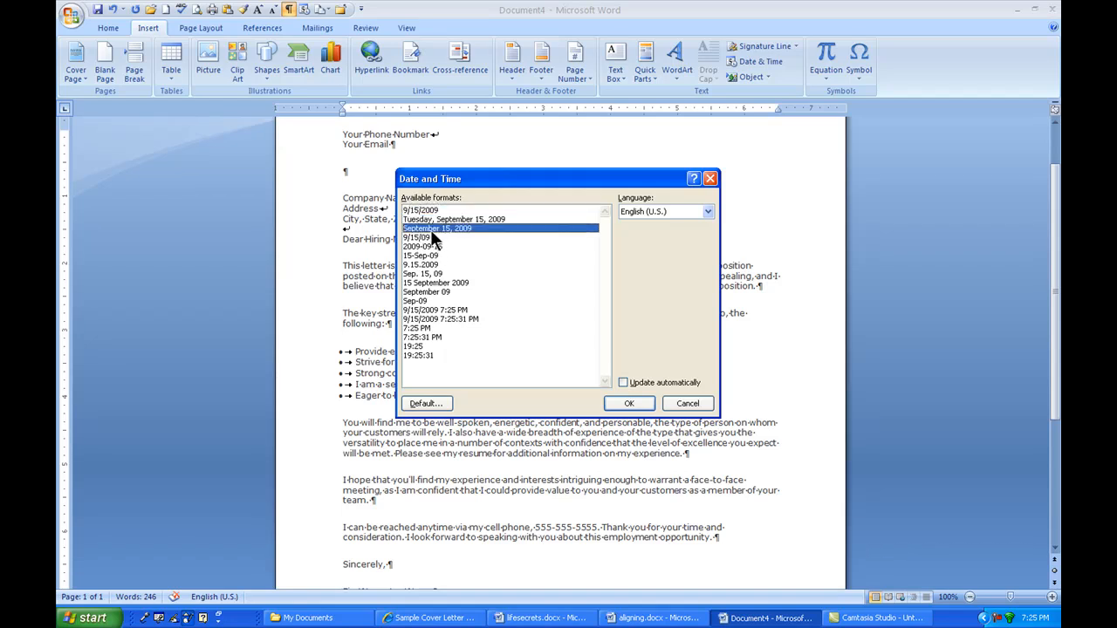
{"action": "left_click", "coordinate": [424, 403]}
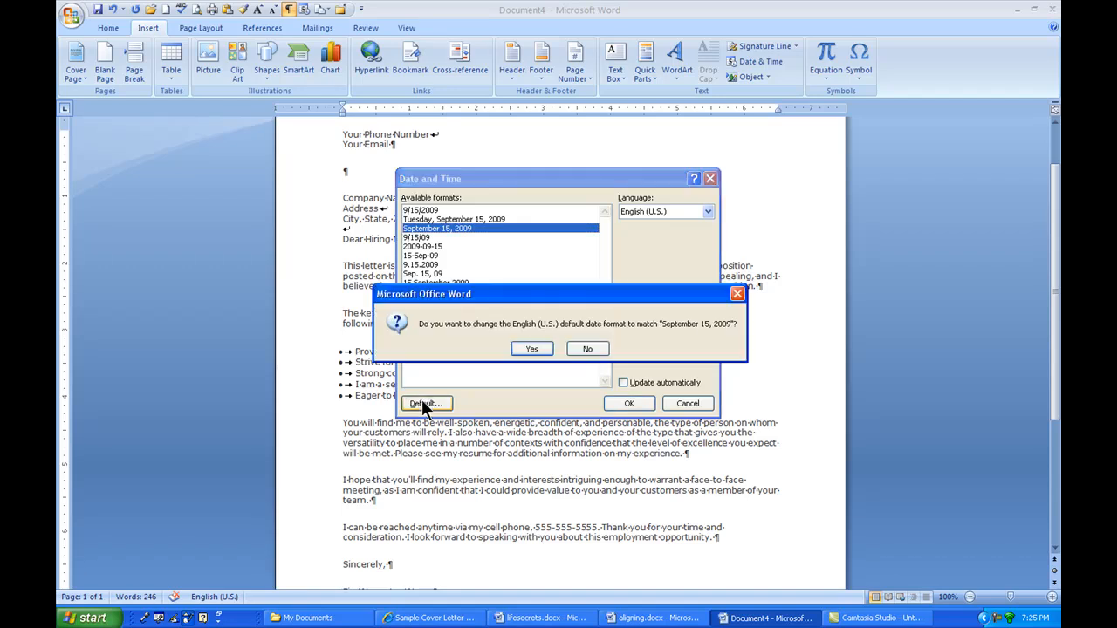
{"action": "left_click", "coordinate": [532, 347]}
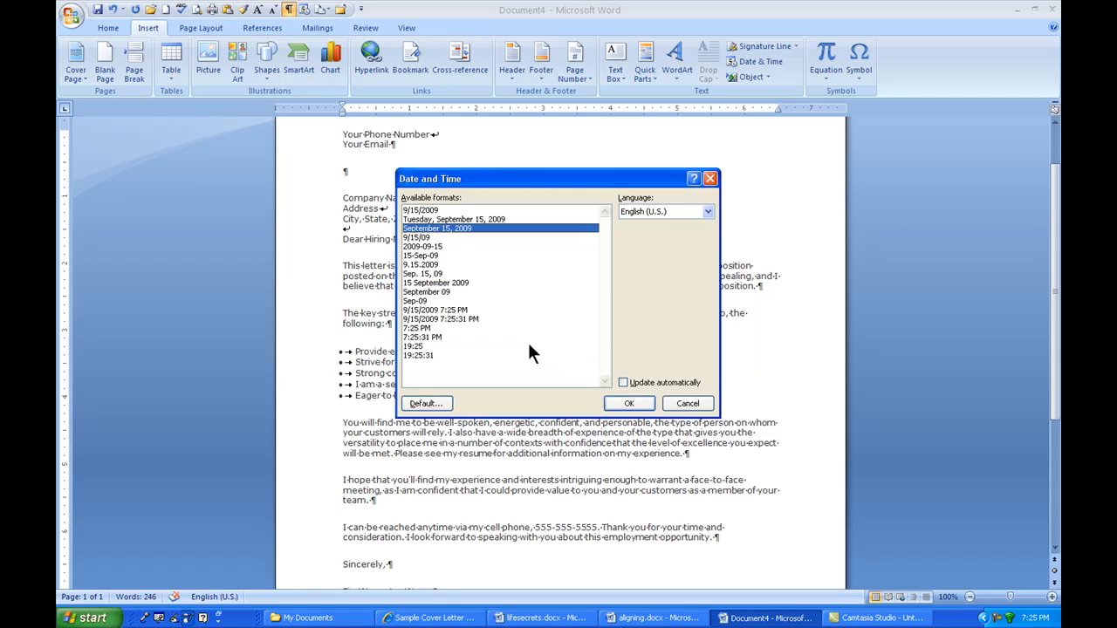
{"action": "left_click", "coordinate": [685, 404]}
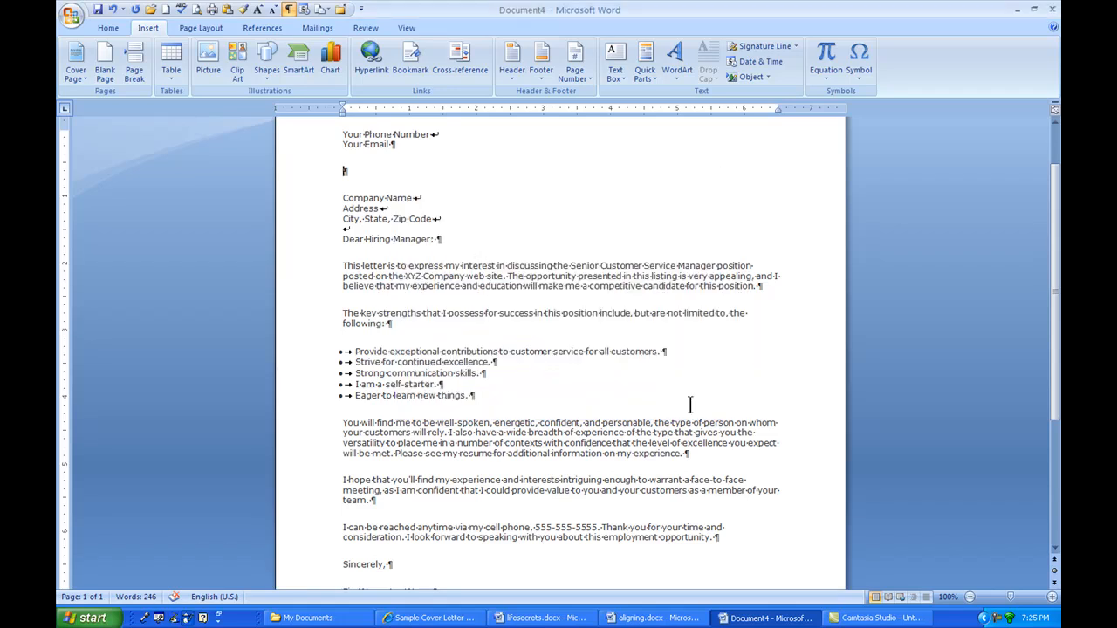
Insert the current date on the blank line below the email line.
{"action": "left_click", "coordinate": [304, 9]}
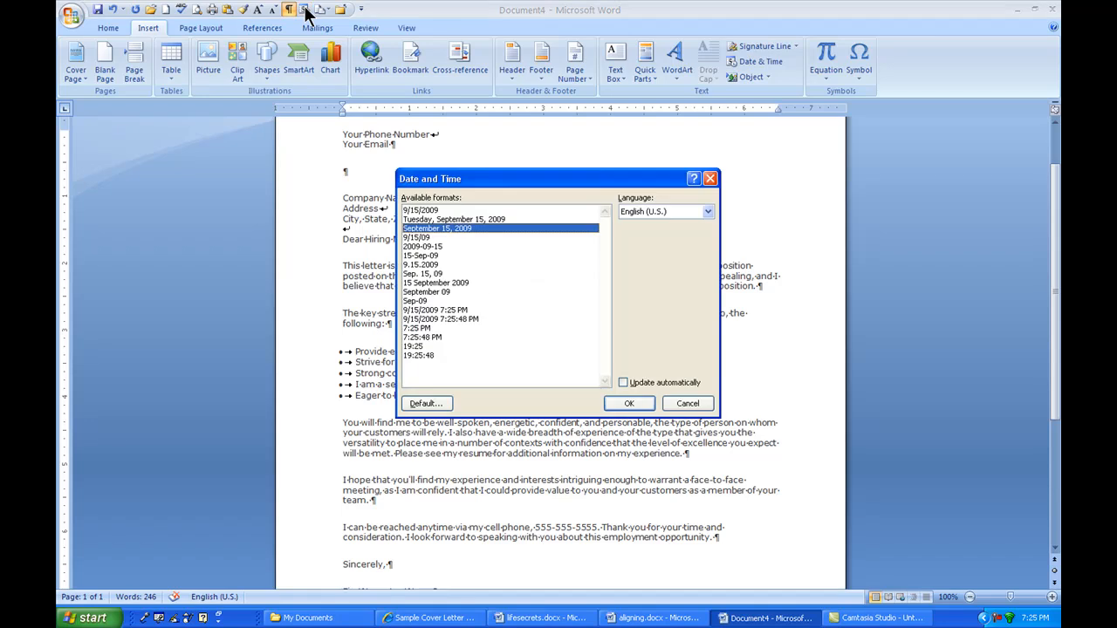
{"action": "left_click", "coordinate": [626, 403]}
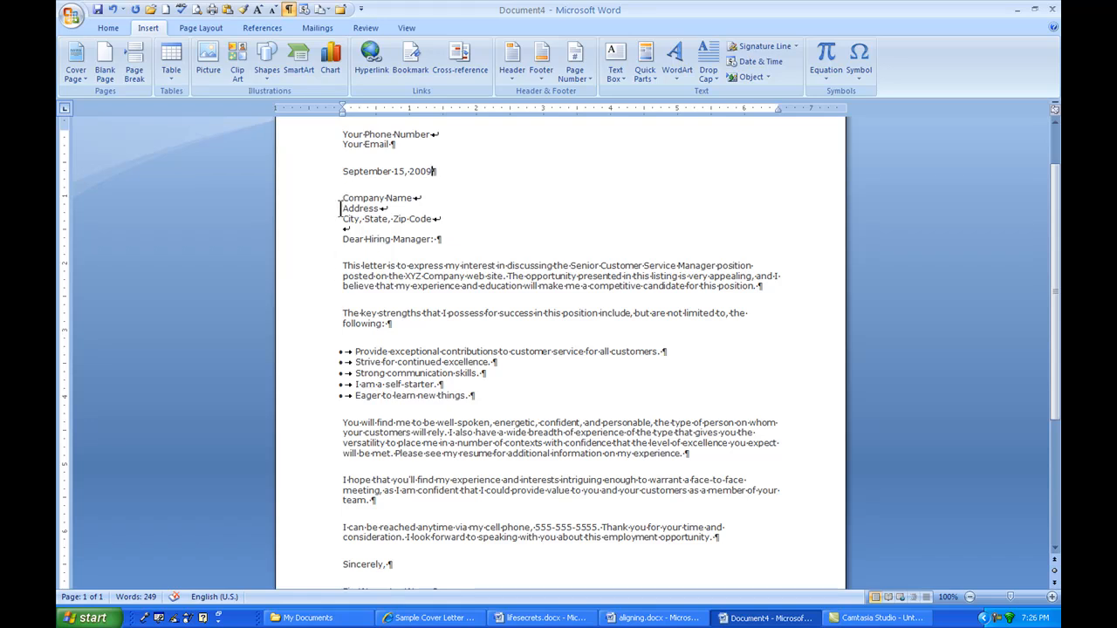
Replace the first body paragraph with the current date, then undo the replacement.
{"action": "left_click_drag", "start_coordinate": [342, 266], "coordinate": [788, 281]}
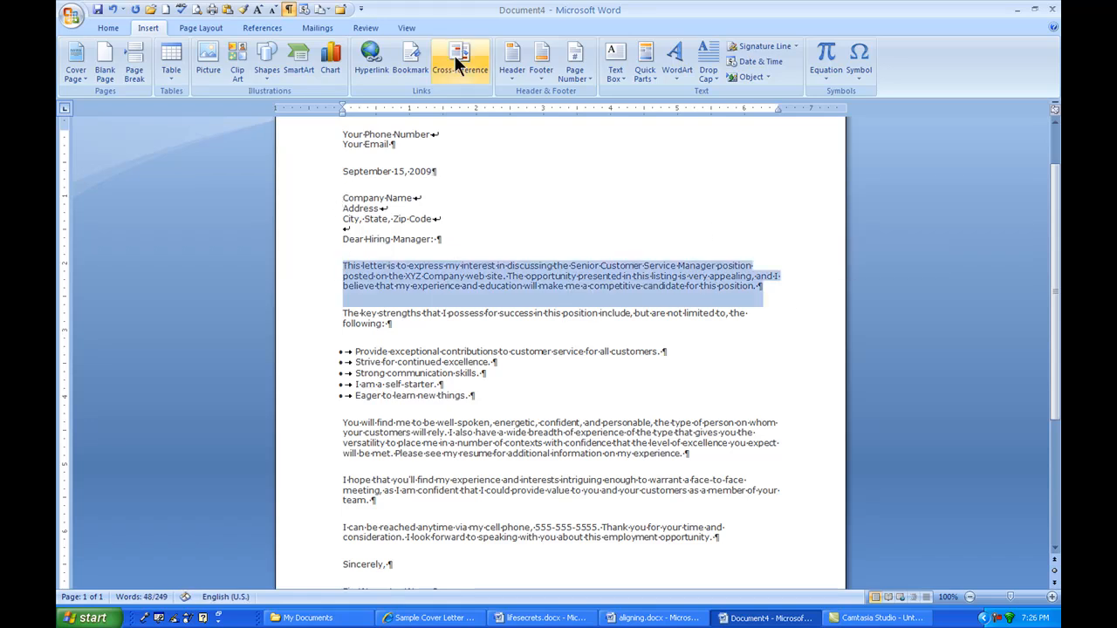
{"action": "left_click", "coordinate": [306, 8]}
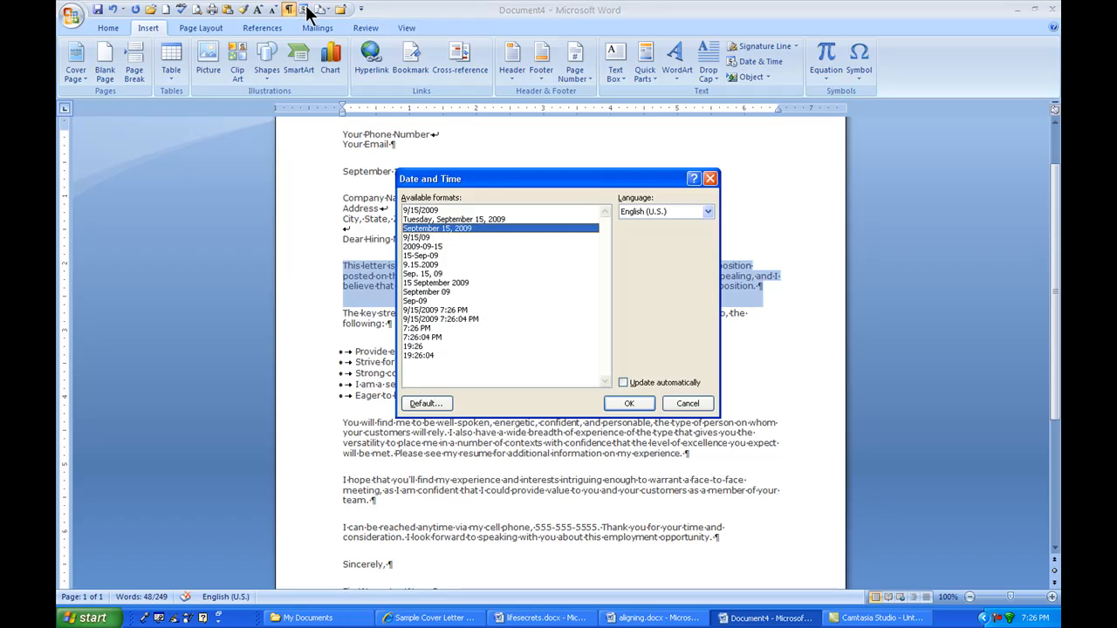
{"action": "left_click", "coordinate": [649, 403]}
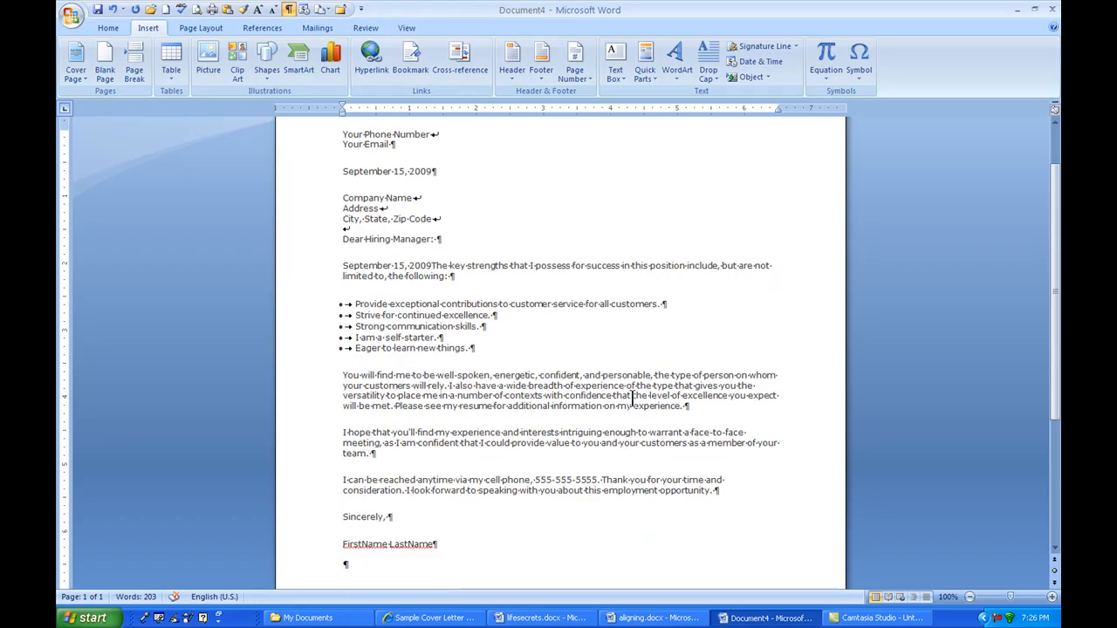
{"action": "left_click", "coordinate": [114, 16]}
Select and delete the inserted date below the email line.
{"action": "left_click", "coordinate": [346, 167]}
{"action": "left_click_drag", "start_coordinate": [346, 168], "coordinate": [417, 174]}
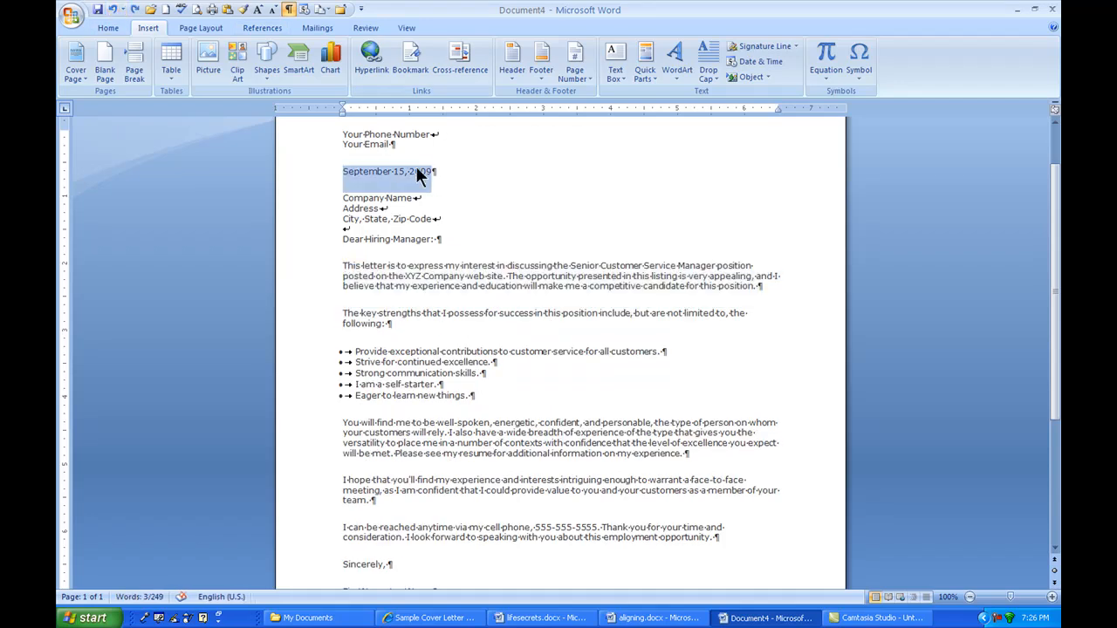
{"action": "key", "text": "Delete"}
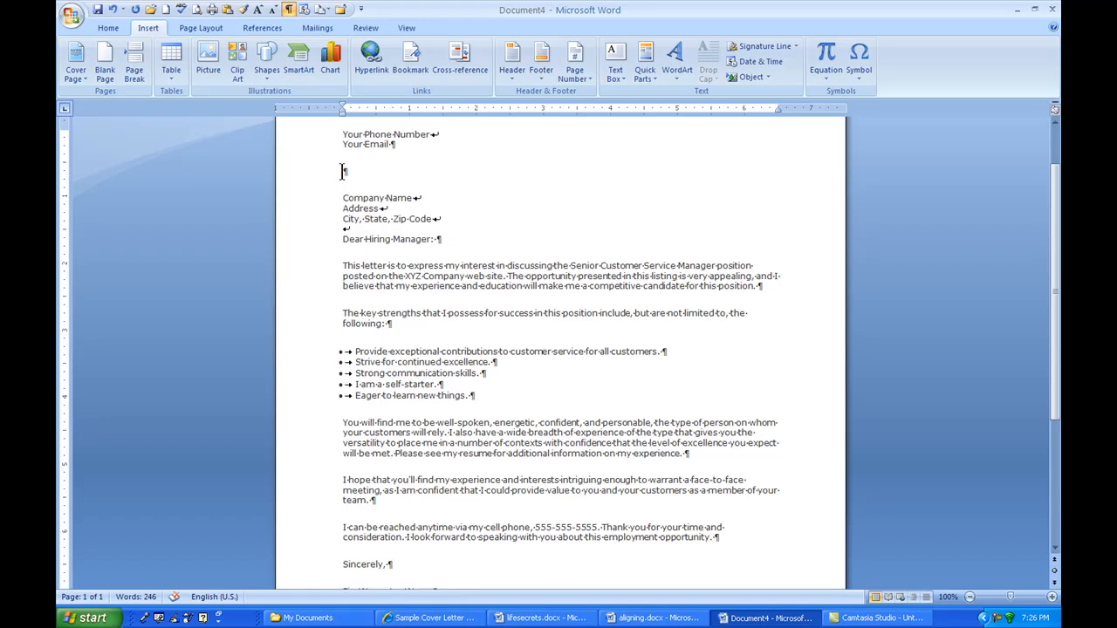
Insert the current date again on the blank line below the email line.
{"action": "left_click", "coordinate": [302, 10]}
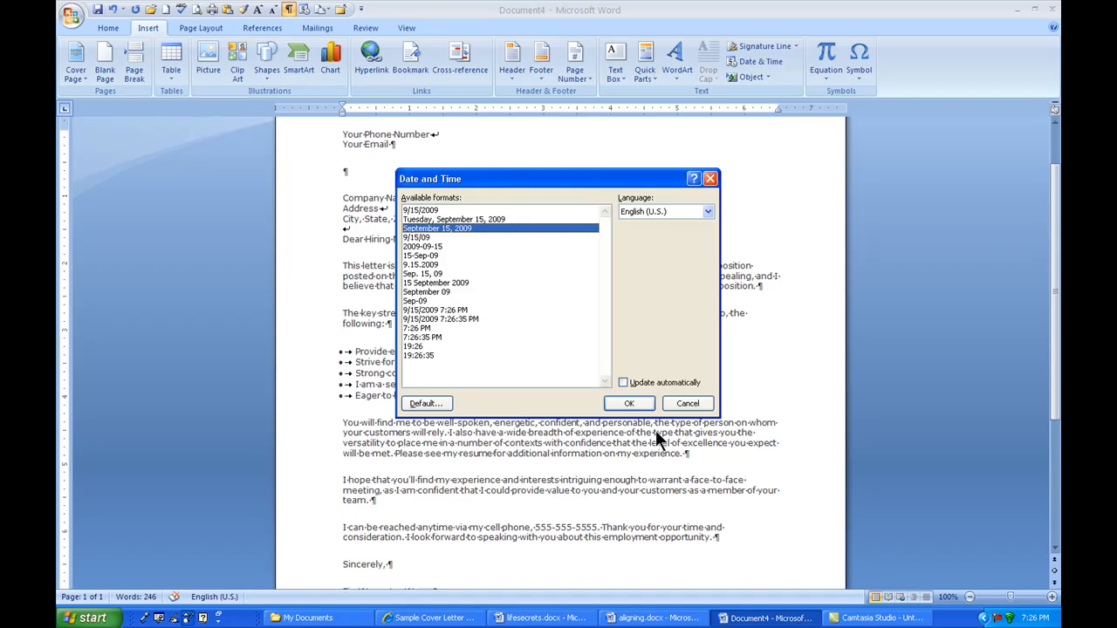
{"action": "left_click", "coordinate": [623, 383]}
{"action": "left_click", "coordinate": [623, 383]}
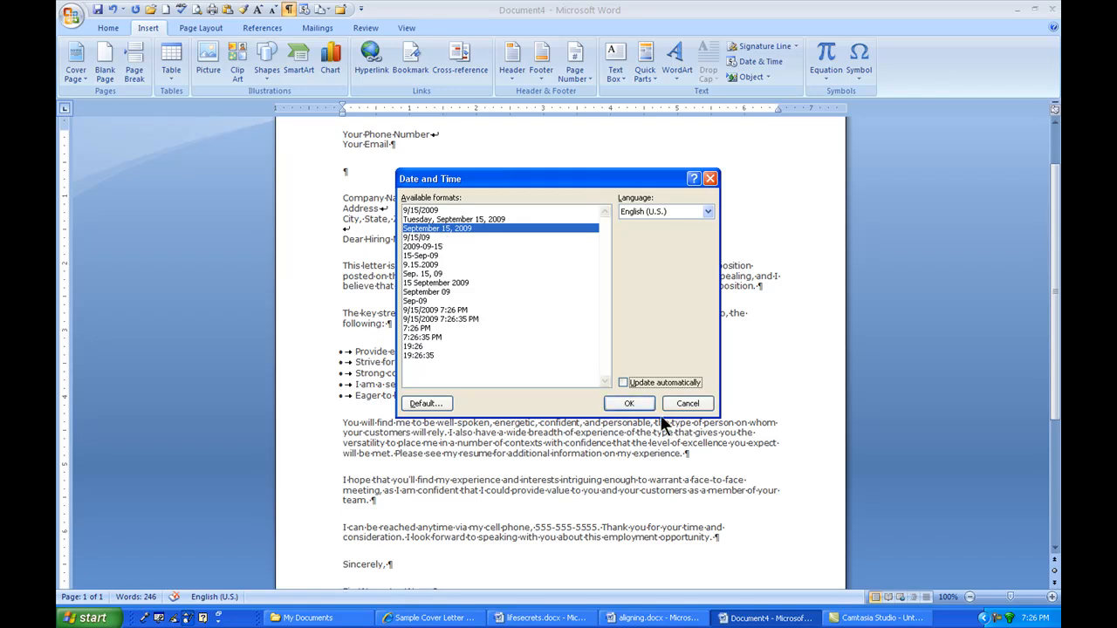
{"action": "left_click", "coordinate": [630, 403]}
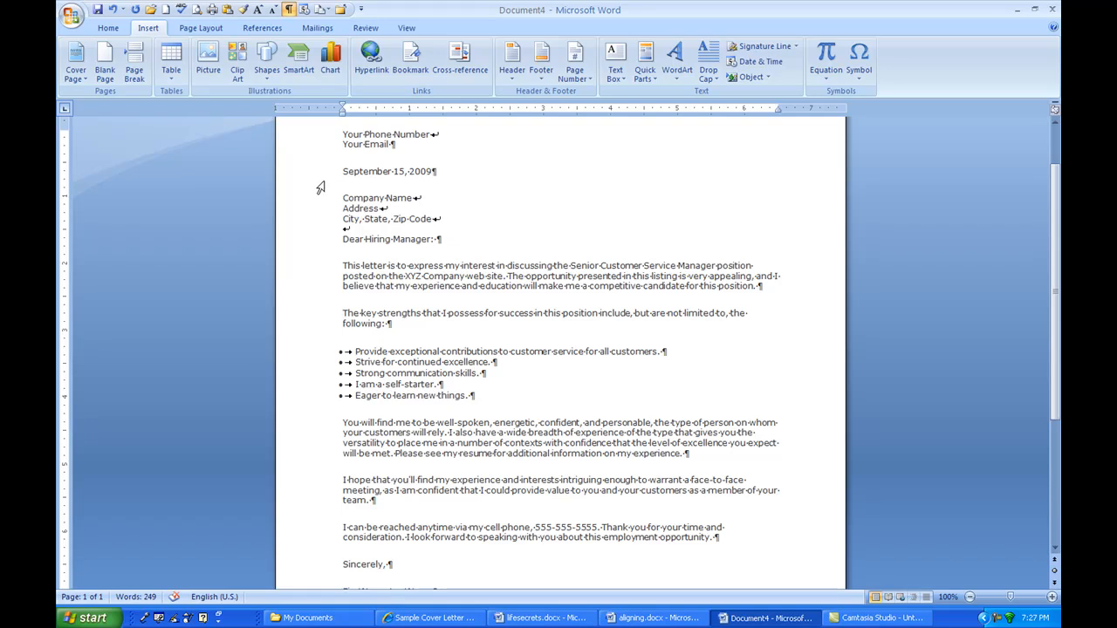
Delete the inserted date from the line below the email line.
{"action": "left_click", "coordinate": [441, 170]}
{"action": "key", "text": "BackSpace"}
{"action": "key", "text": "BackSpace"}
{"action": "key", "text": "BackSpace"}
{"action": "key", "text": "BackSpace"}
{"action": "key", "text": "BackSpace"}
{"action": "key", "text": "BackSpace"}
{"action": "key", "text": "BackSpace"}
{"action": "key", "text": "BackSpace"}
{"action": "key", "text": "BackSpace"}
{"action": "key", "text": "BackSpace"}
{"action": "key", "text": "BackSpace"}
{"action": "key", "text": "BackSpace"}
{"action": "key", "text": "BackSpace"}
{"action": "key", "text": "BackSpace"}
{"action": "key", "text": "BackSpace"}
{"action": "key", "text": "BackSpace"}
{"action": "key", "text": "BackSpace"}
{"action": "key", "text": "BackSpace"}
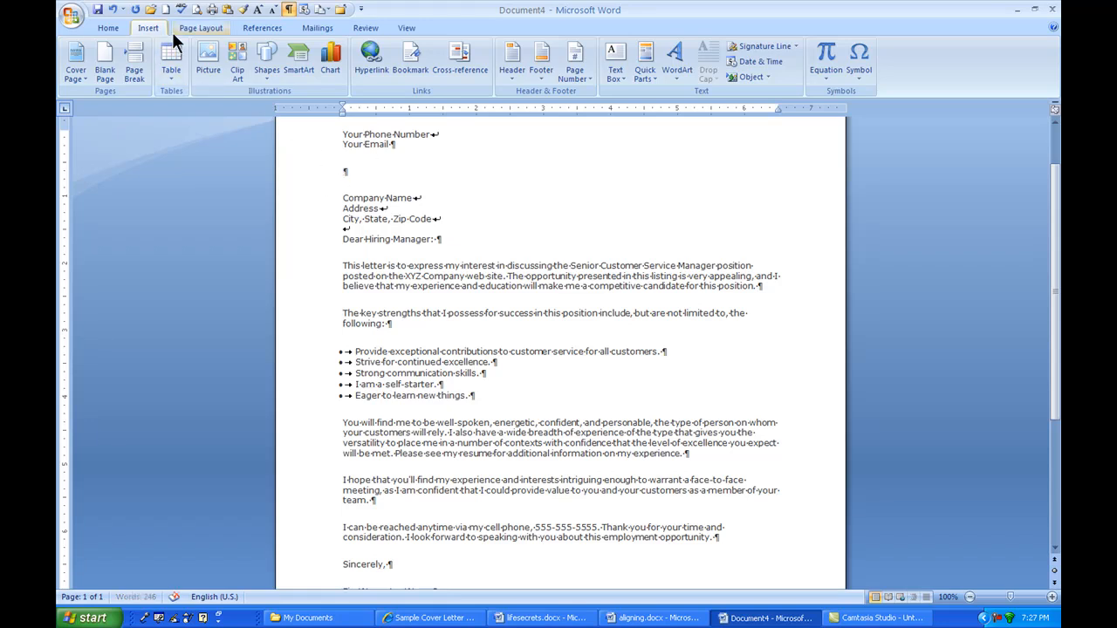
Insert the current date below the email line with Update automatically enabled.
{"action": "left_click", "coordinate": [304, 9]}
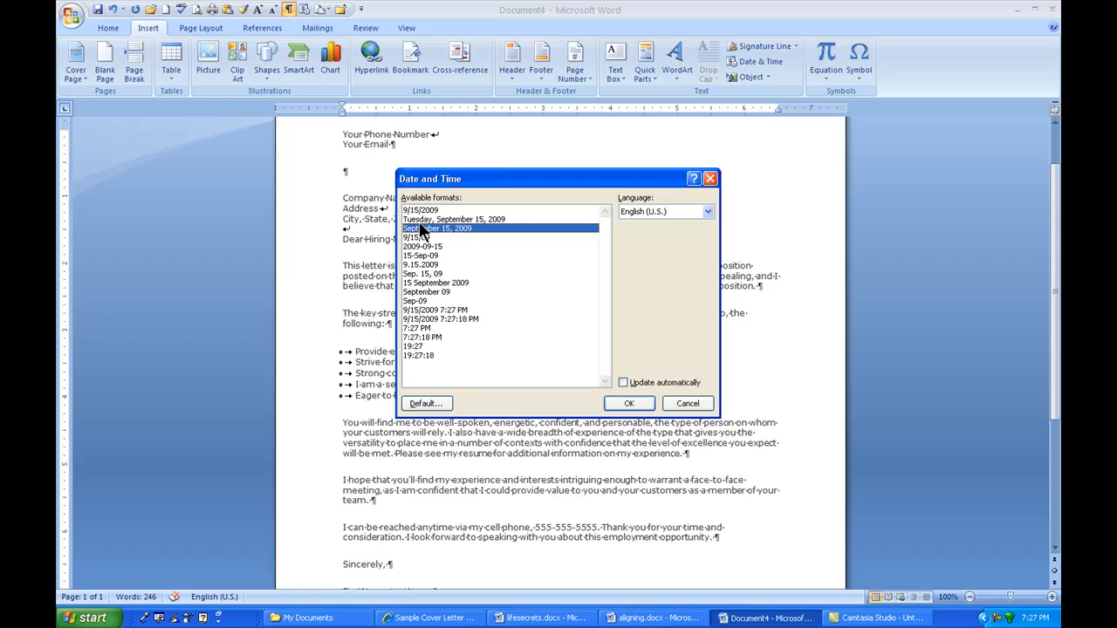
{"action": "left_click", "coordinate": [623, 384]}
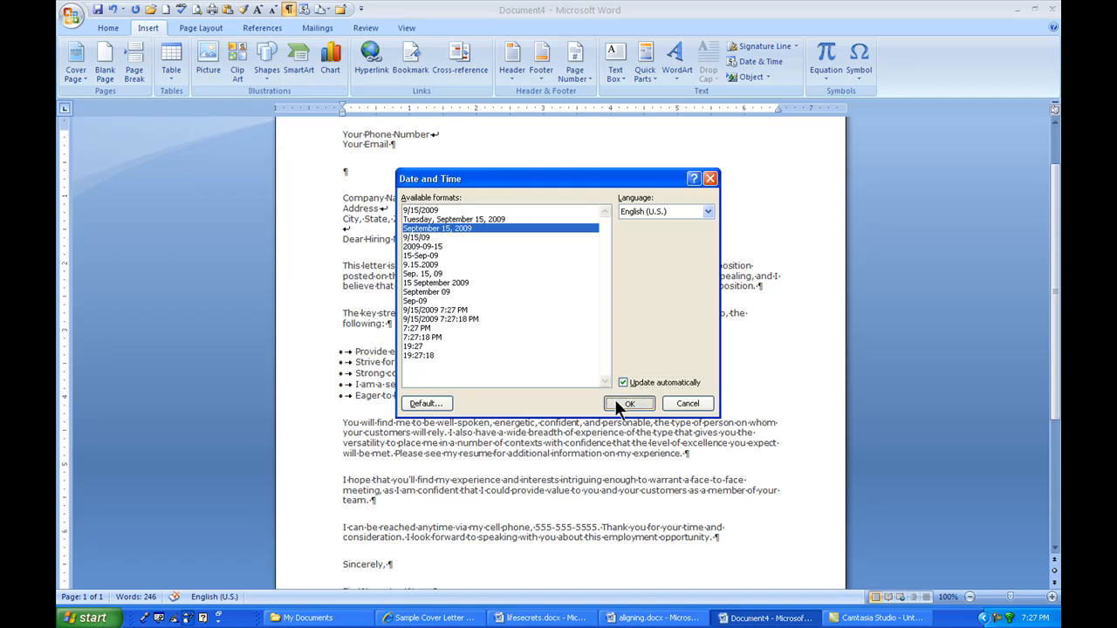
{"action": "left_click", "coordinate": [616, 401]}
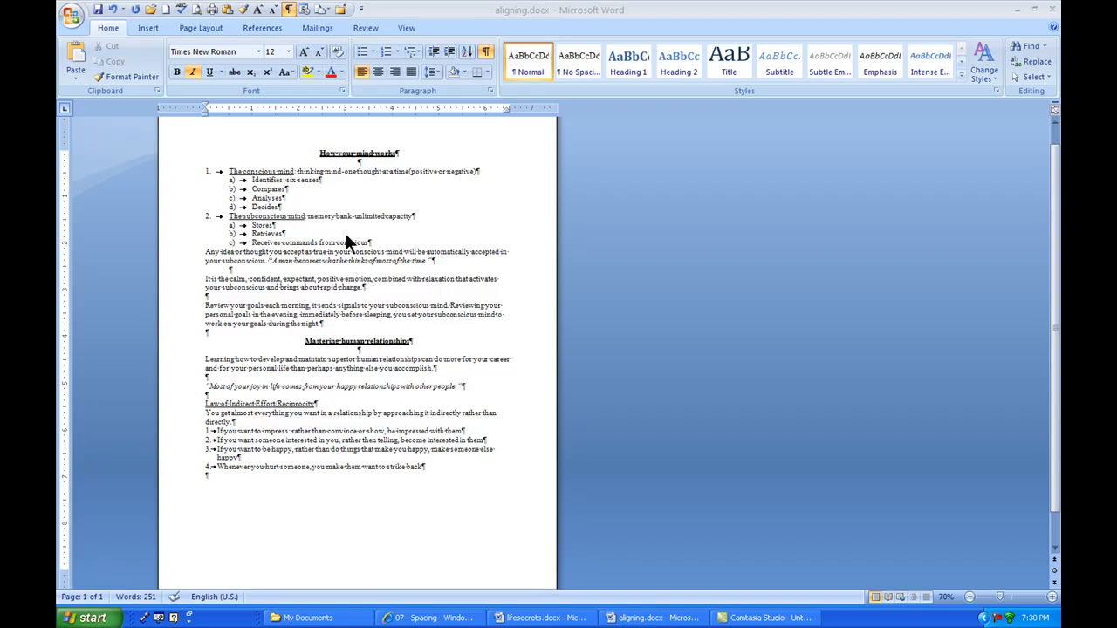
Capitalize each word of the title "How your mind works".
{"action": "left_click_drag", "start_coordinate": [318, 154], "coordinate": [402, 153]}
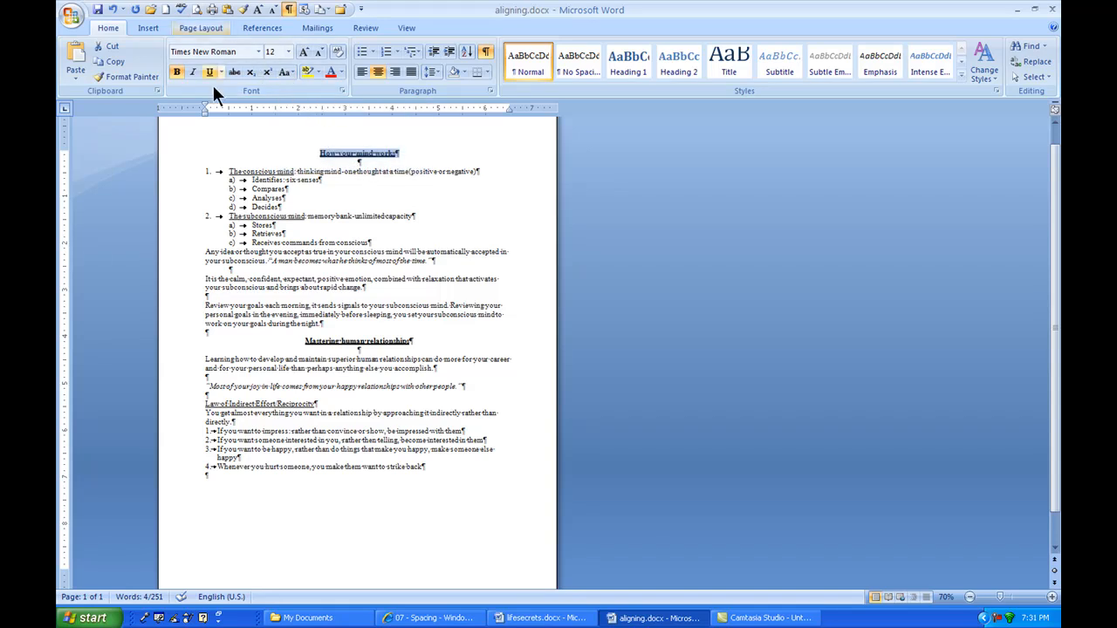
{"action": "left_click", "coordinate": [293, 72]}
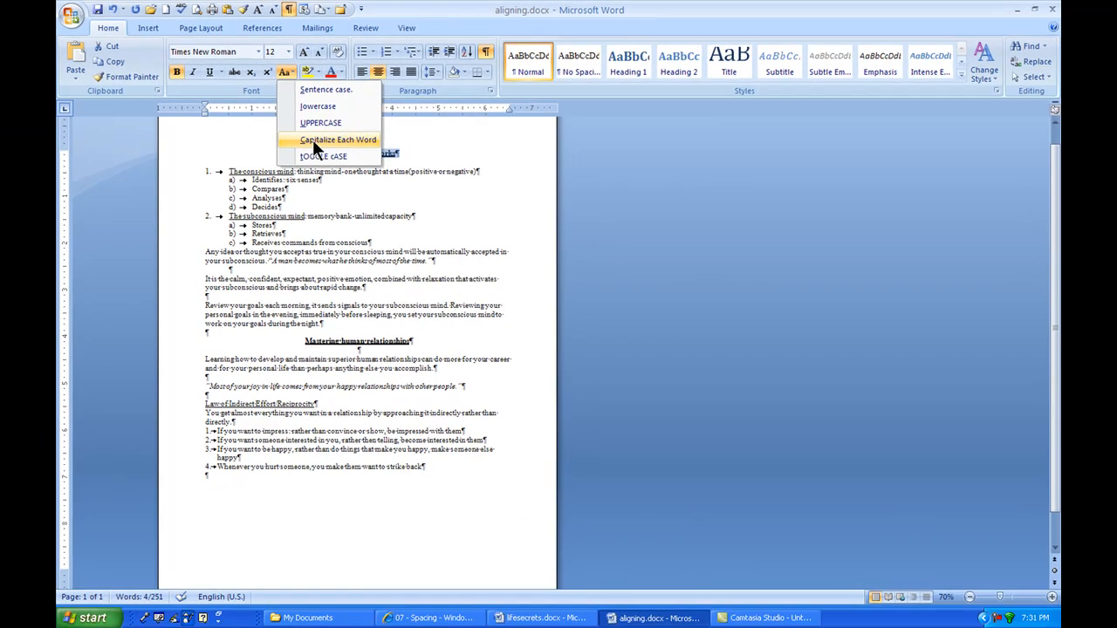
{"action": "left_click", "coordinate": [312, 140]}
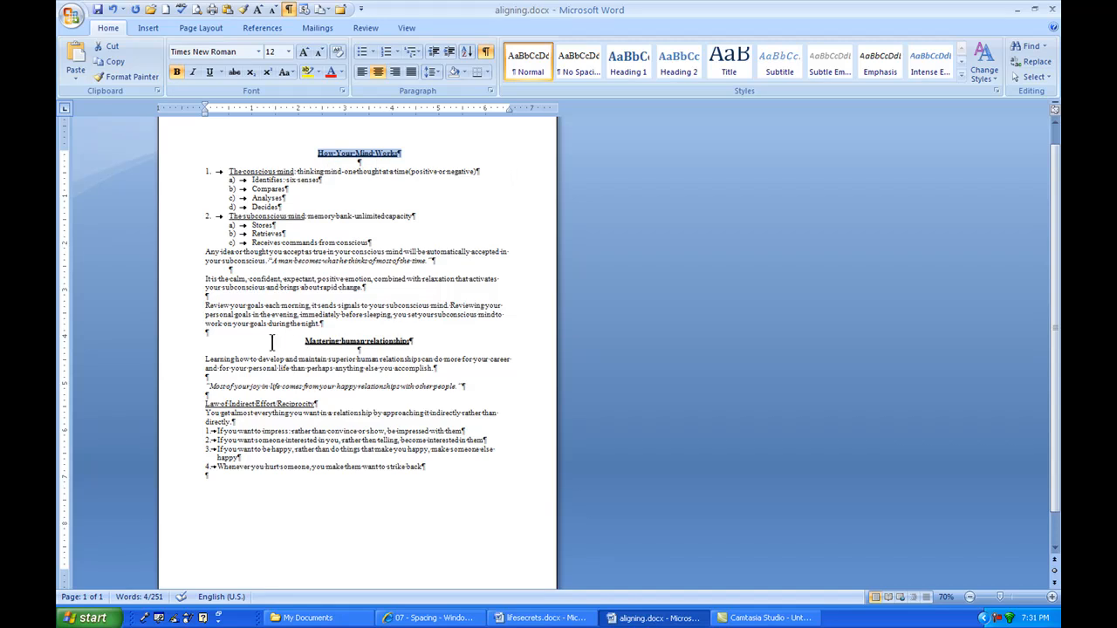
Cycle the case of the "Mastering human relationships" heading to capitalize each word.
{"action": "left_click_drag", "start_coordinate": [300, 341], "coordinate": [421, 347]}
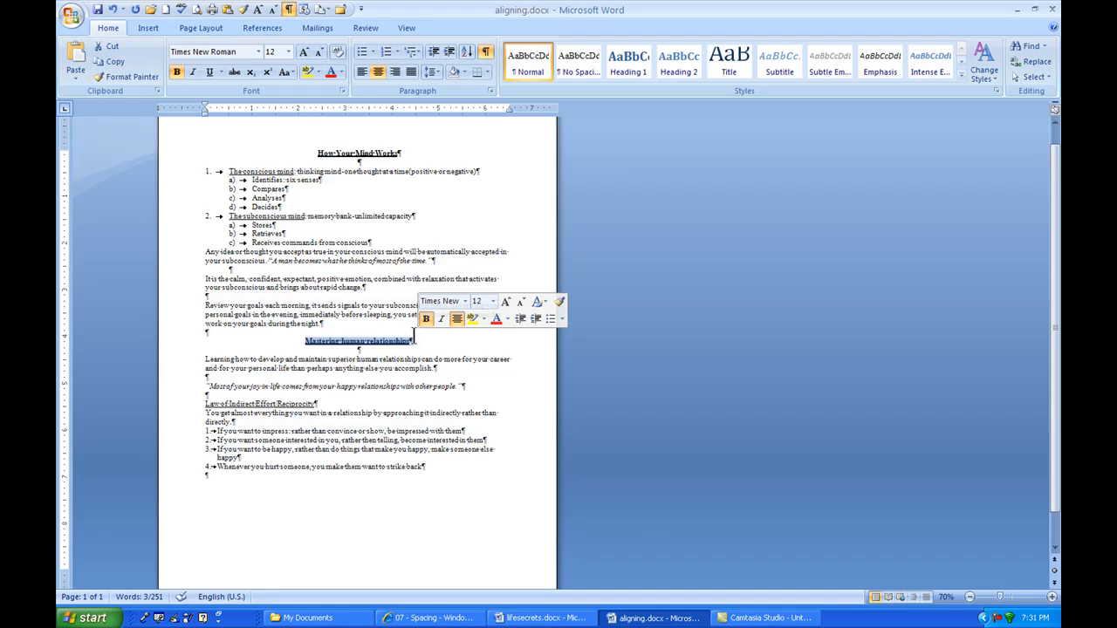
{"action": "key", "text": "shift+F3"}
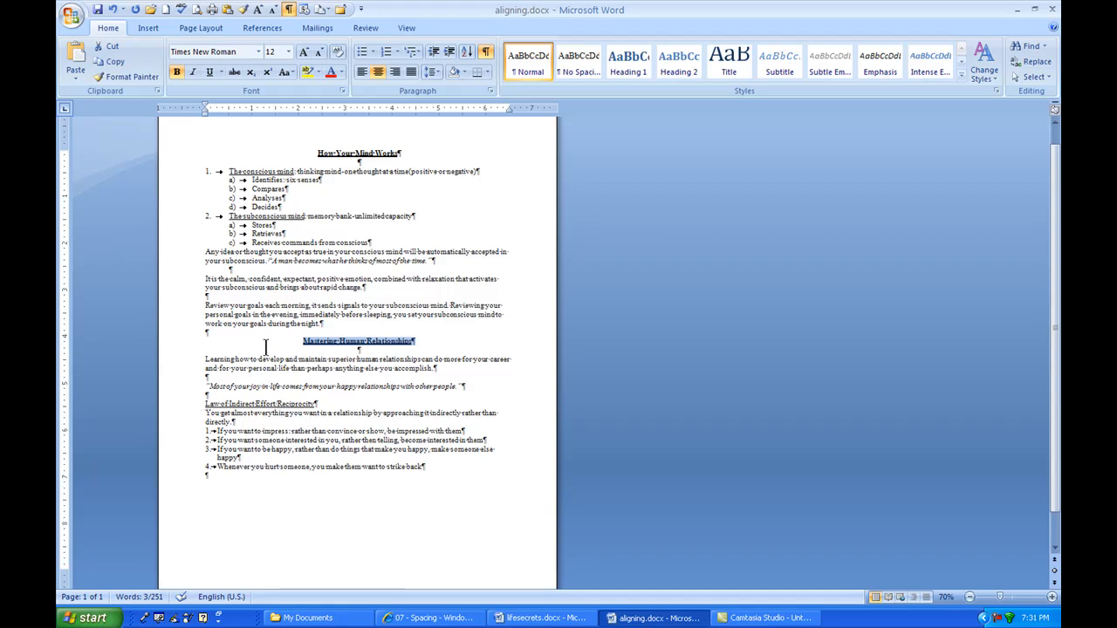
Cycle the case of the list terms "The conscious mind" and "The subconscious mind" to capitalize each word.
{"action": "left_click", "coordinate": [228, 169]}
{"action": "left_click_drag", "start_coordinate": [228, 169], "coordinate": [291, 169]}
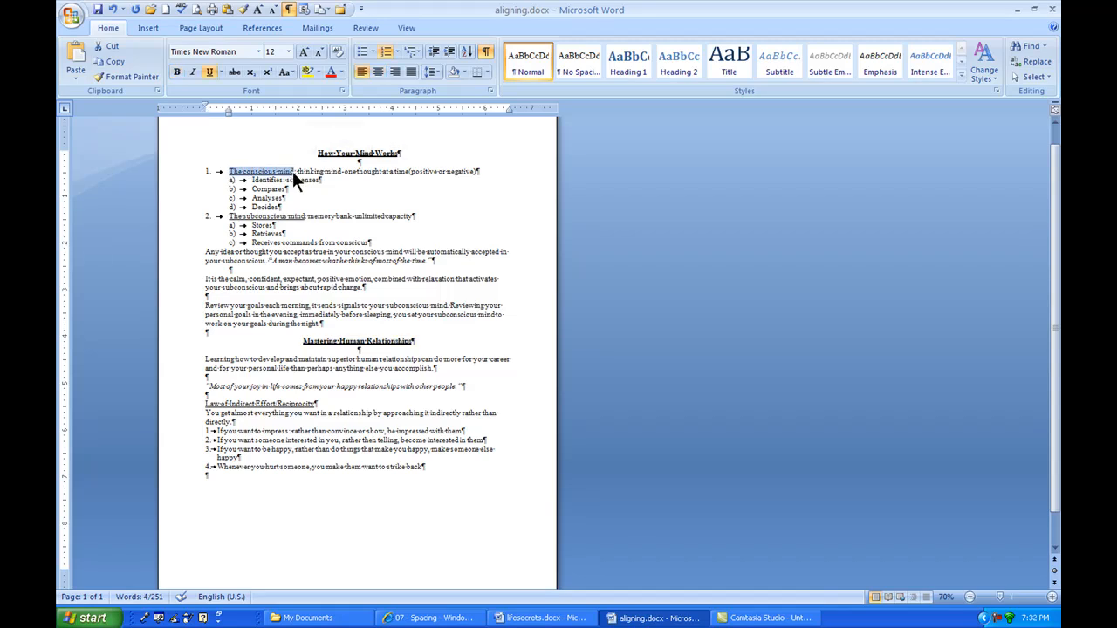
{"action": "key", "text": "shift+F3"}
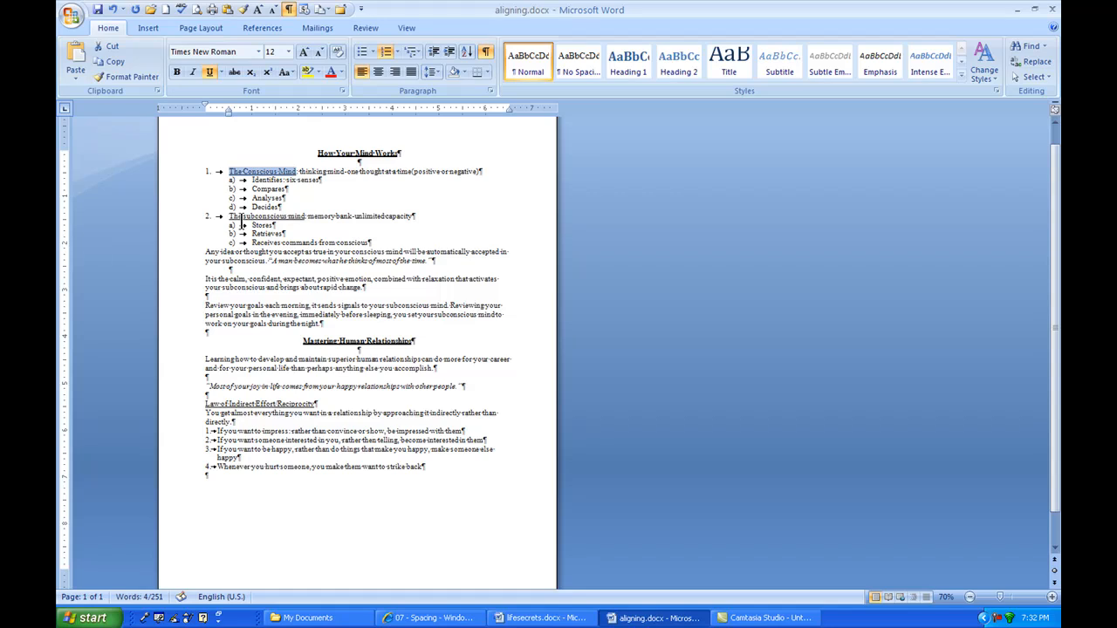
{"action": "left_click_drag", "start_coordinate": [228, 216], "coordinate": [304, 218]}
{"action": "key", "text": "shift+F3"}
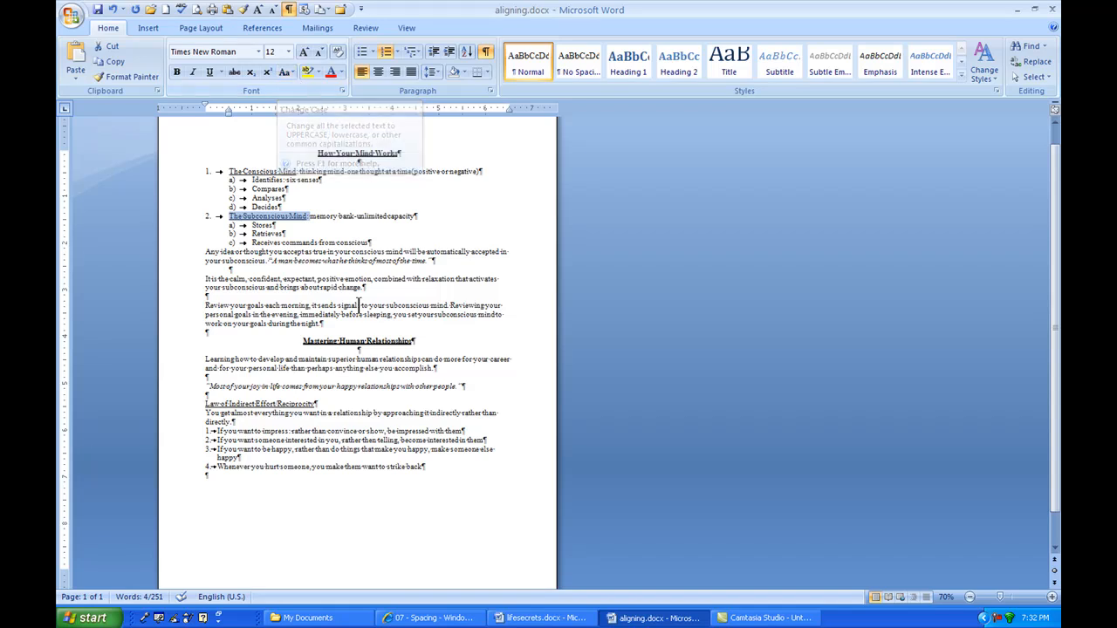
Undo the recent capitalization changes.
{"action": "left_click", "coordinate": [360, 306]}
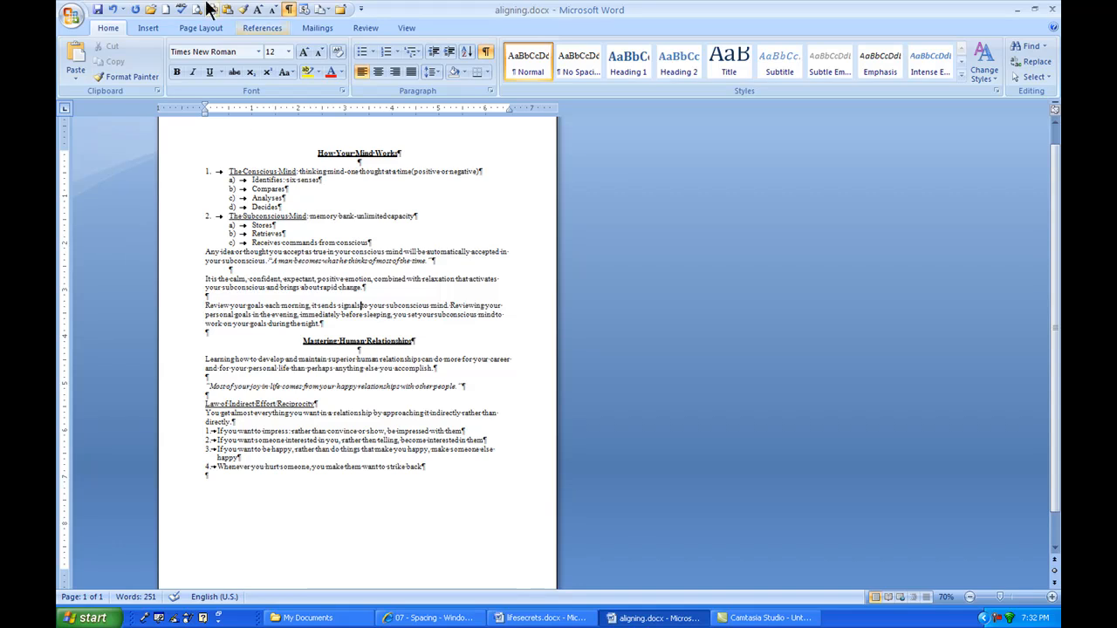
{"action": "left_click", "coordinate": [112, 10]}
{"action": "left_click", "coordinate": [113, 11]}
{"action": "left_click", "coordinate": [114, 11]}
{"action": "left_click", "coordinate": [113, 10]}
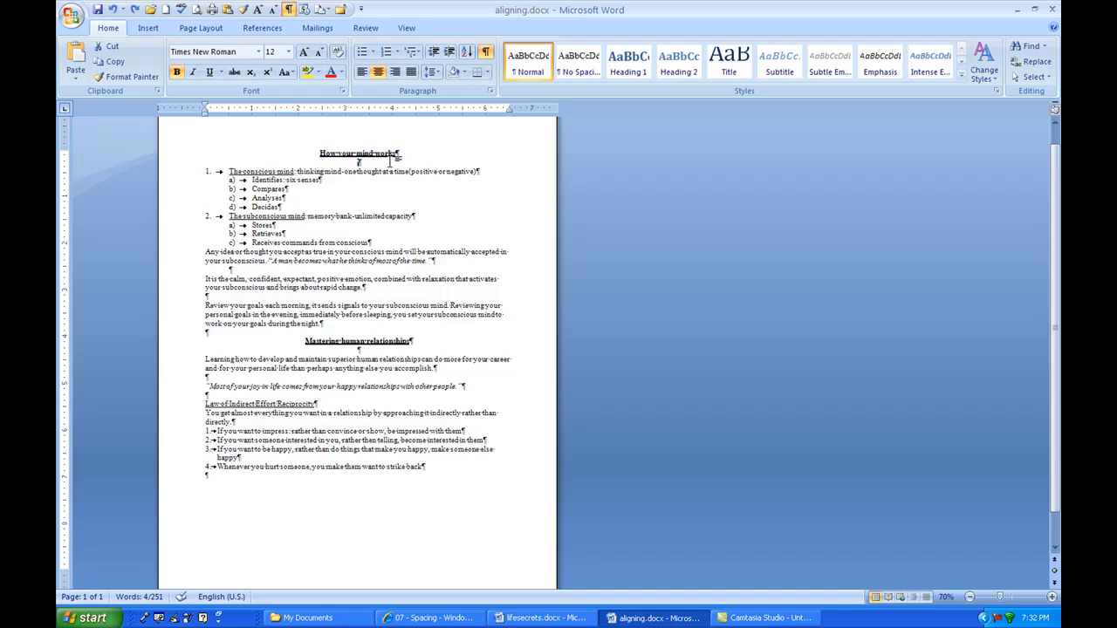
Select the title and both list terms together and apply Capitalize Each Word to them.
{"action": "left_click_drag", "start_coordinate": [310, 153], "coordinate": [390, 155]}
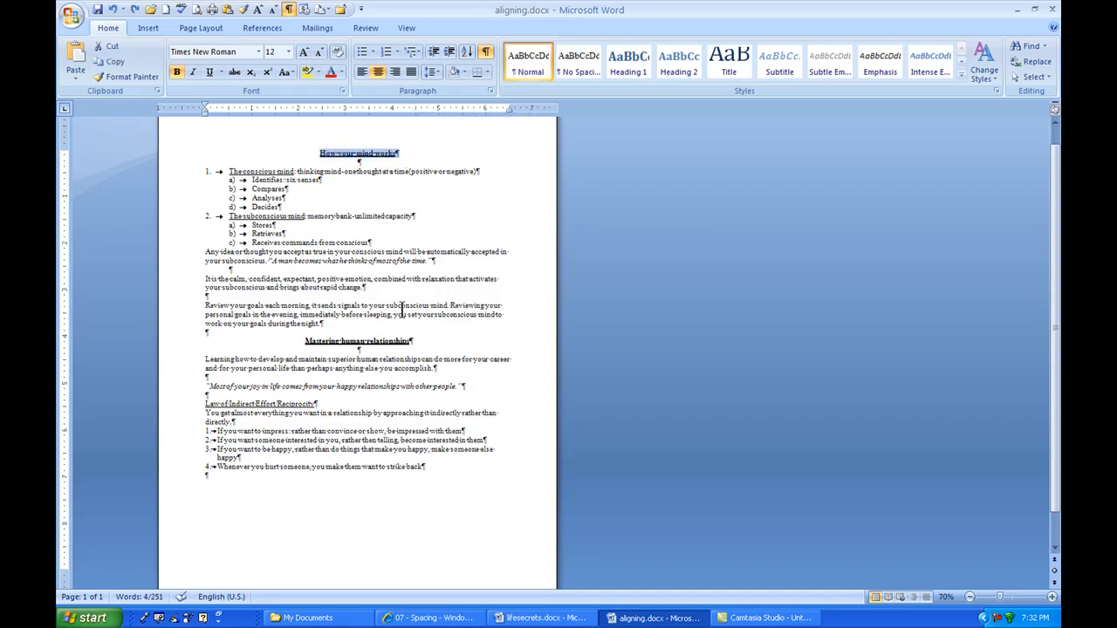
{"action": "left_click_drag", "start_coordinate": [308, 341], "coordinate": [407, 339]}
{"action": "left_click_drag", "start_coordinate": [228, 171], "coordinate": [294, 172]}
{"action": "left_click_drag", "start_coordinate": [229, 216], "coordinate": [306, 217]}
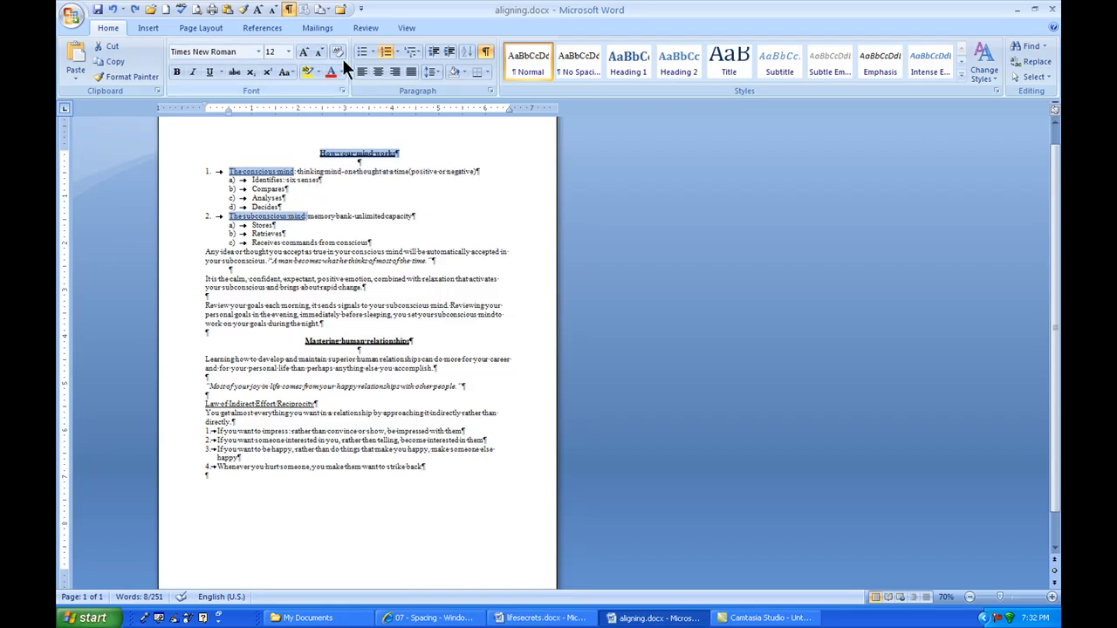
{"action": "left_click", "coordinate": [291, 69]}
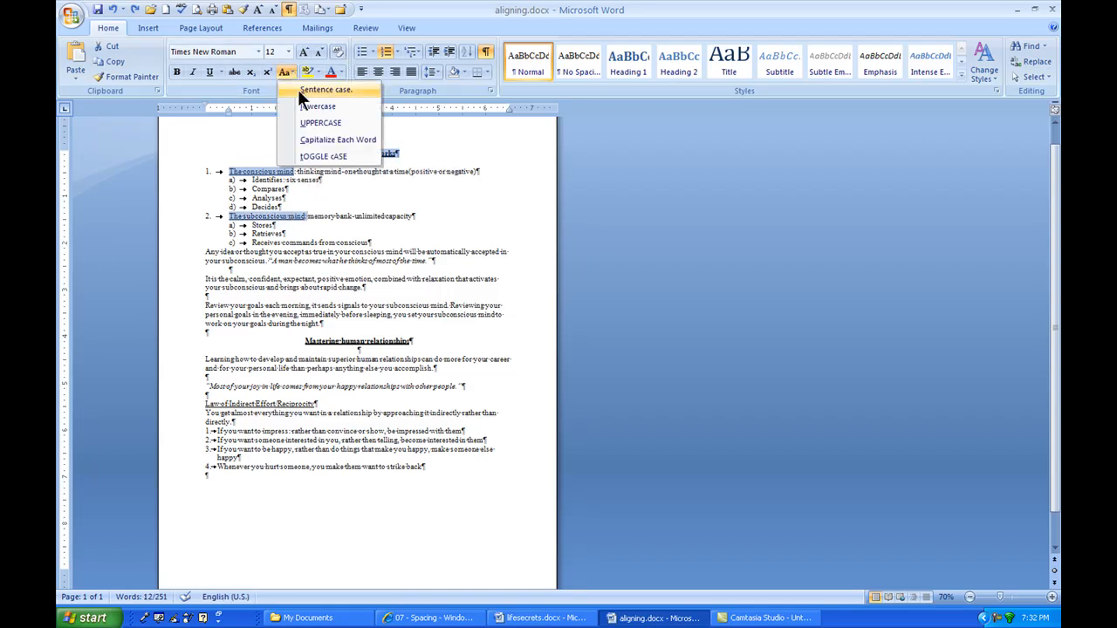
{"action": "left_click", "coordinate": [297, 140]}
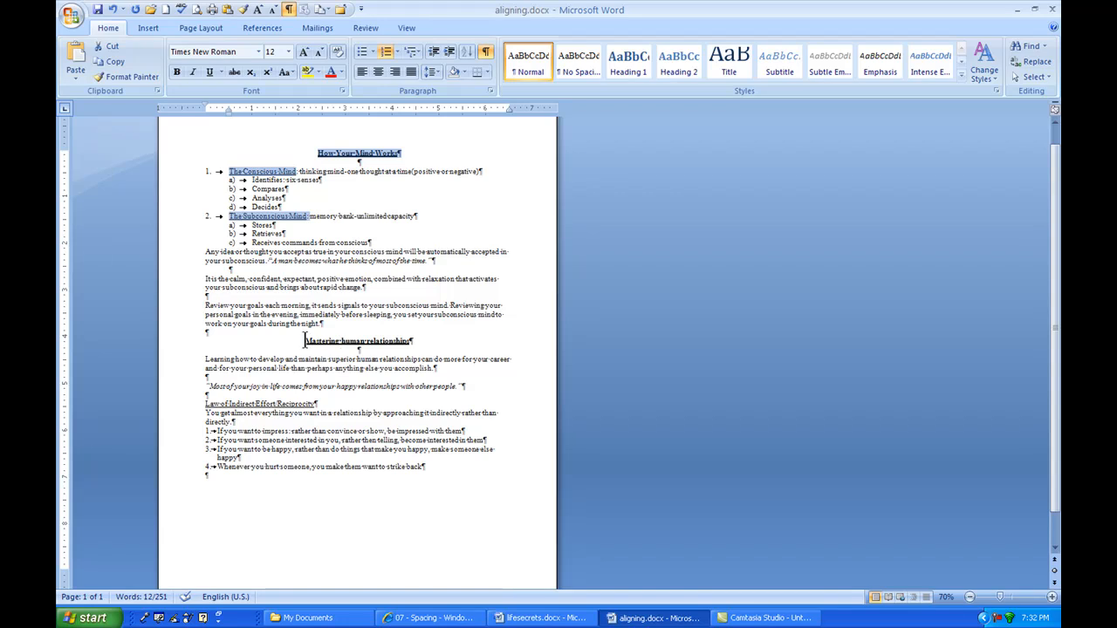
Apply Capitalize Each Word to the "Mastering human relationships" heading.
{"action": "left_click", "coordinate": [304, 340]}
{"action": "left_click", "coordinate": [413, 340], "text": "shift"}
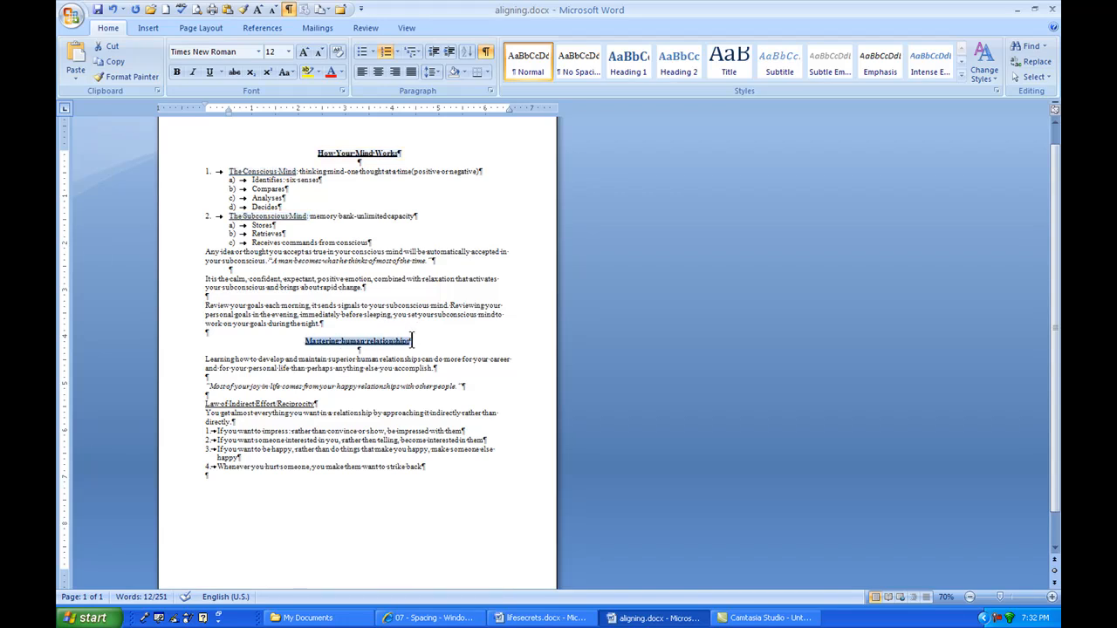
{"action": "left_click", "coordinate": [286, 69]}
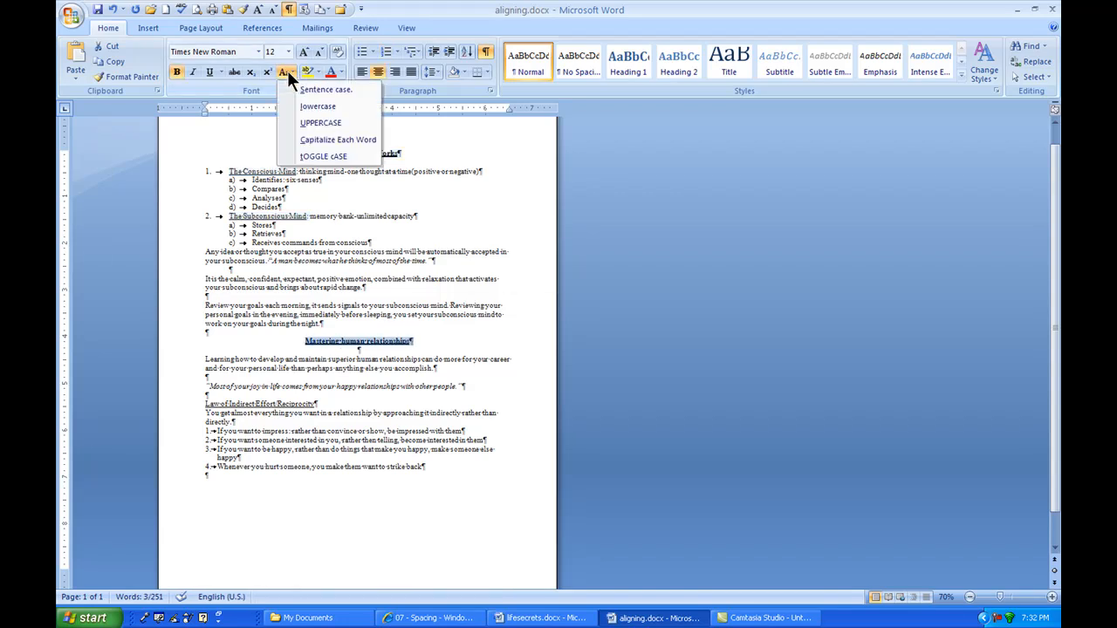
{"action": "left_click", "coordinate": [311, 139]}
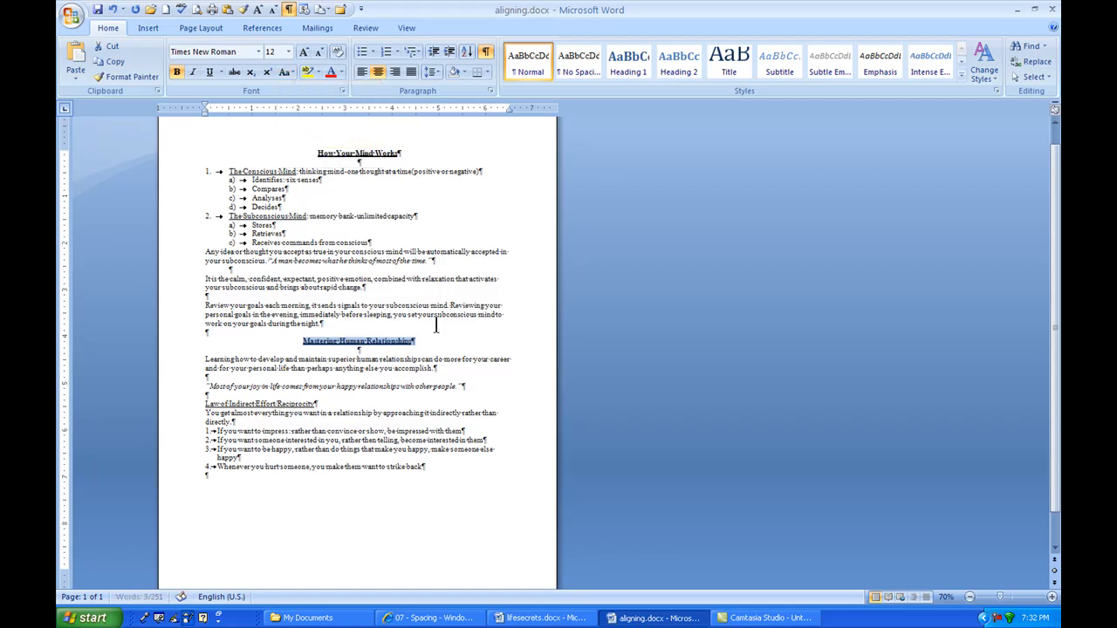
{"action": "left_click", "coordinate": [436, 342]}
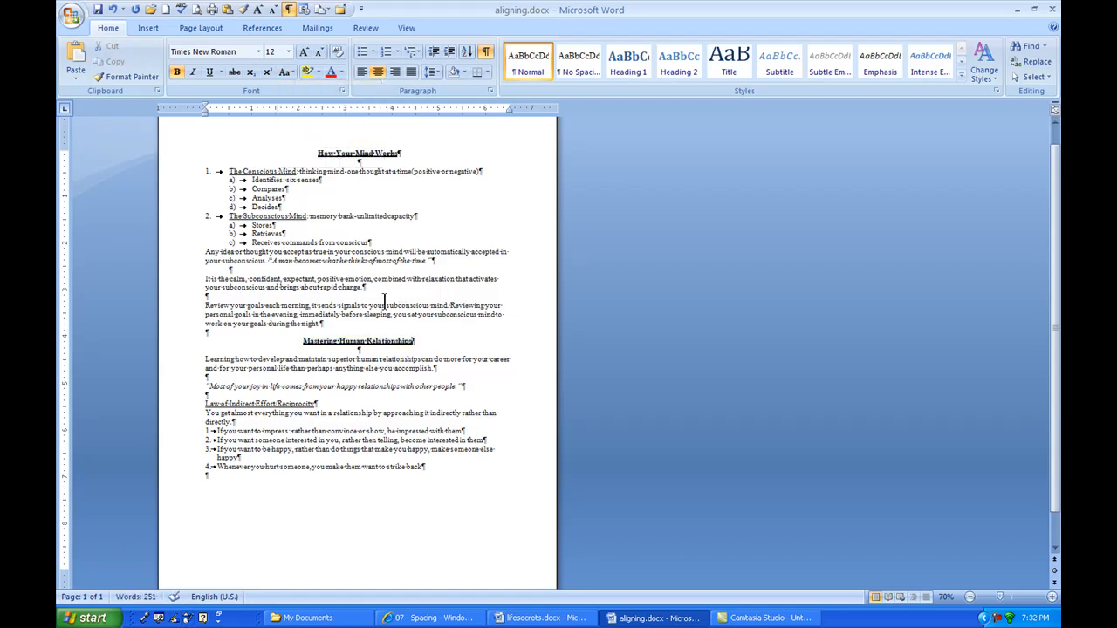